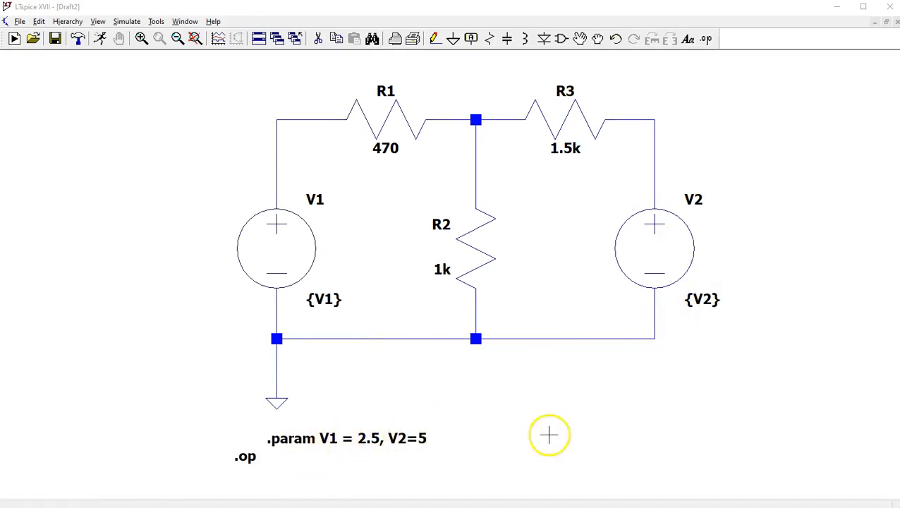
pyautogui.rightClick(315, 437)
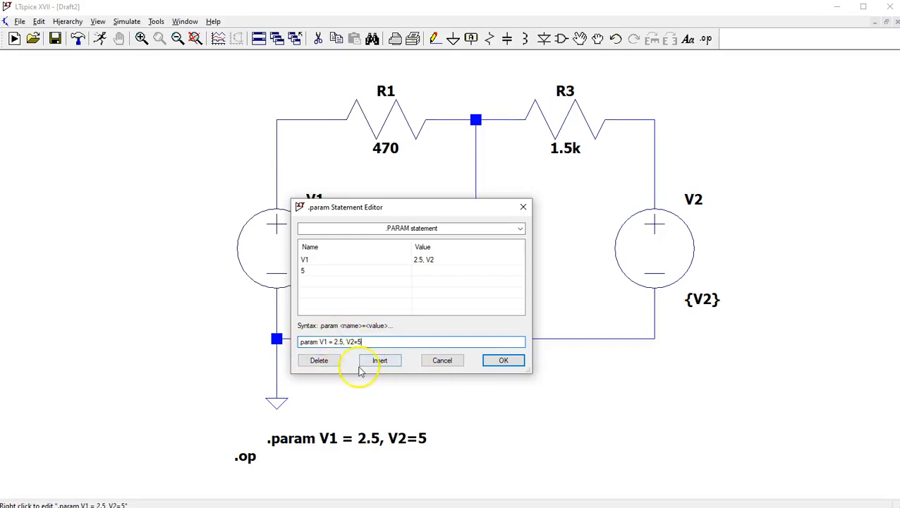
pyautogui.click(455, 365)
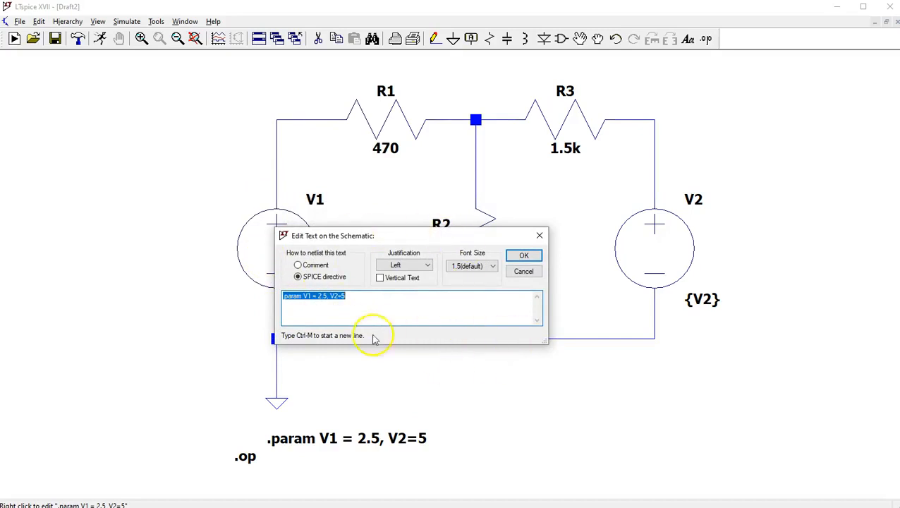
pyautogui.click(523, 271)
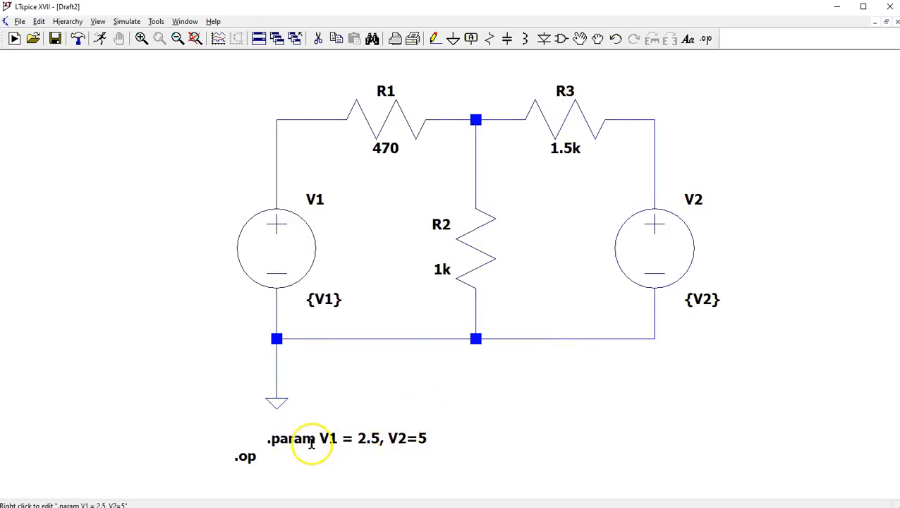
# Comment out the .param directive for V1 and V2 with a leading semicolon.
pyautogui.rightClick(314, 441)
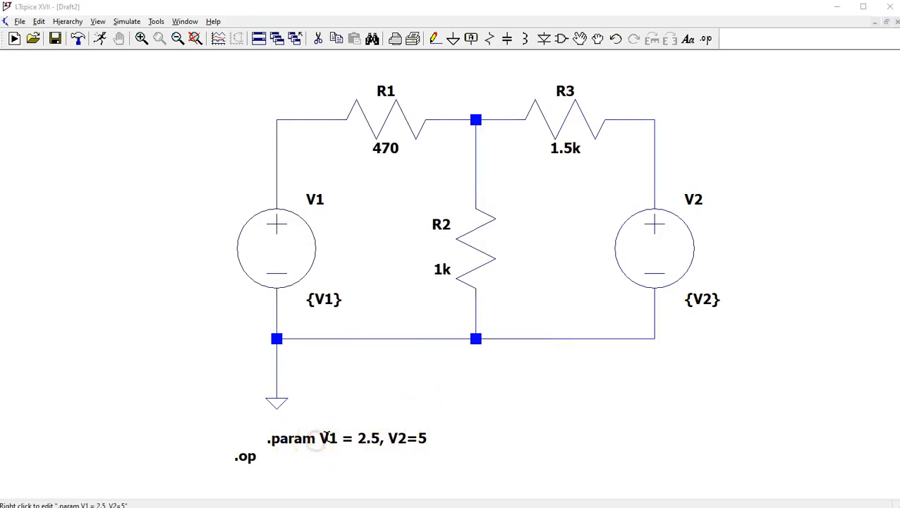
pyautogui.click(455, 362)
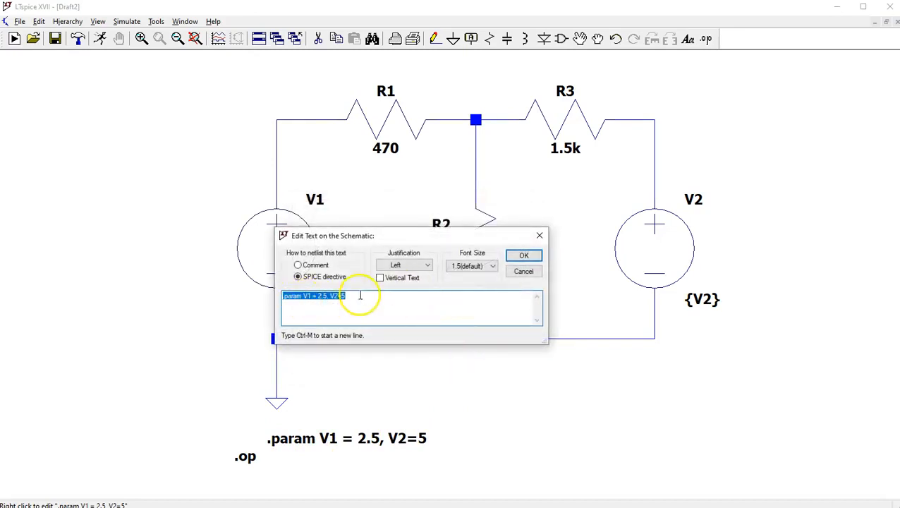
pyautogui.click(285, 296)
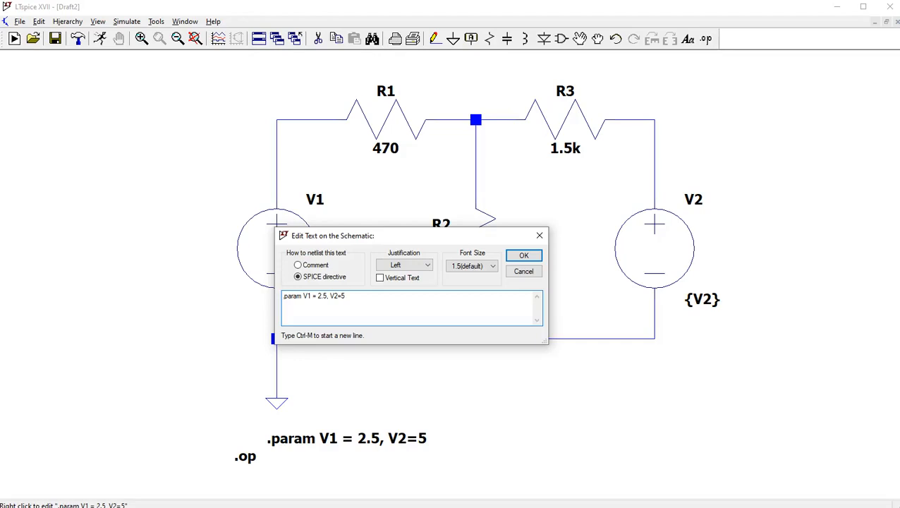
pyautogui.write(';')
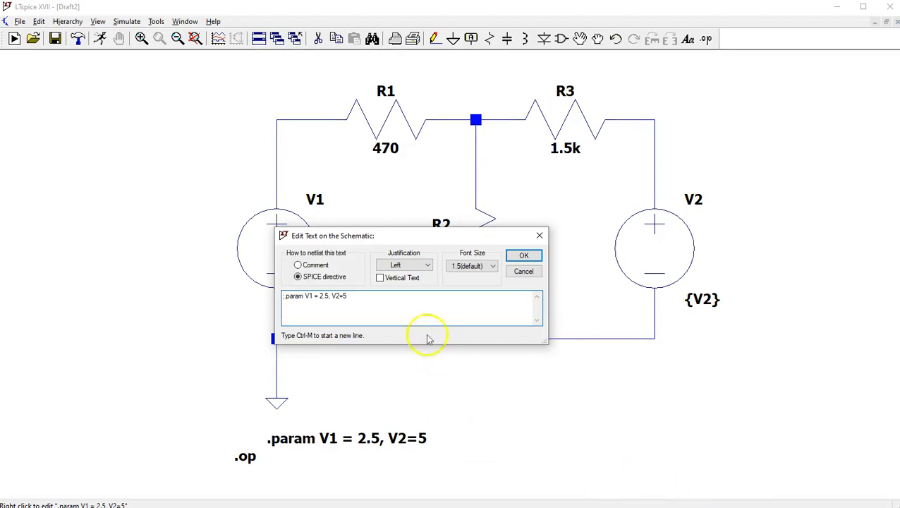
# Add the line ".step param V1 list 0 2.5 5" below the commented-out .param line.
pyautogui.click(357, 297)
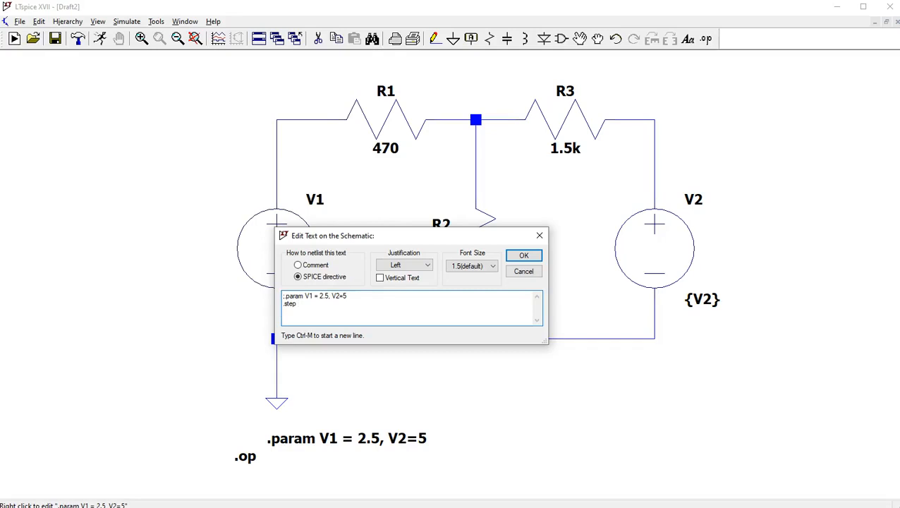
pyautogui.write('e')
pyautogui.write('5 5')
pyautogui.press('Return')
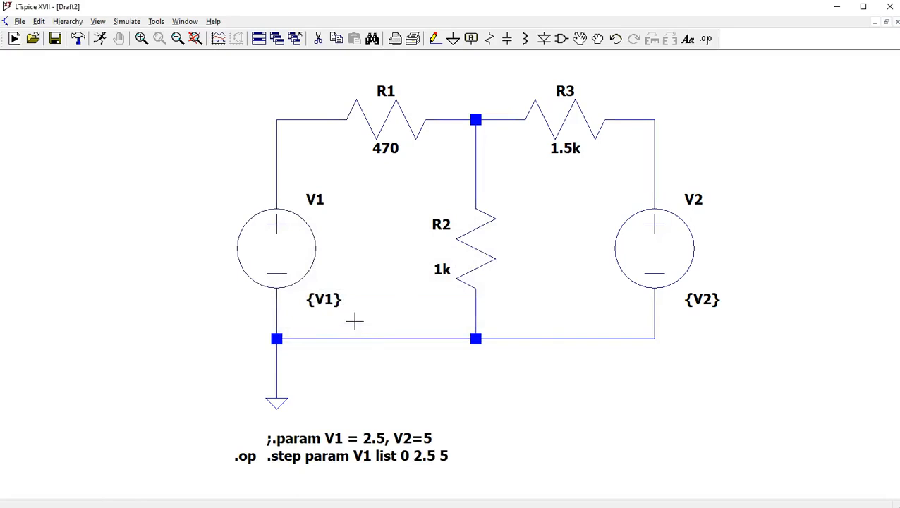
pyautogui.write('st')
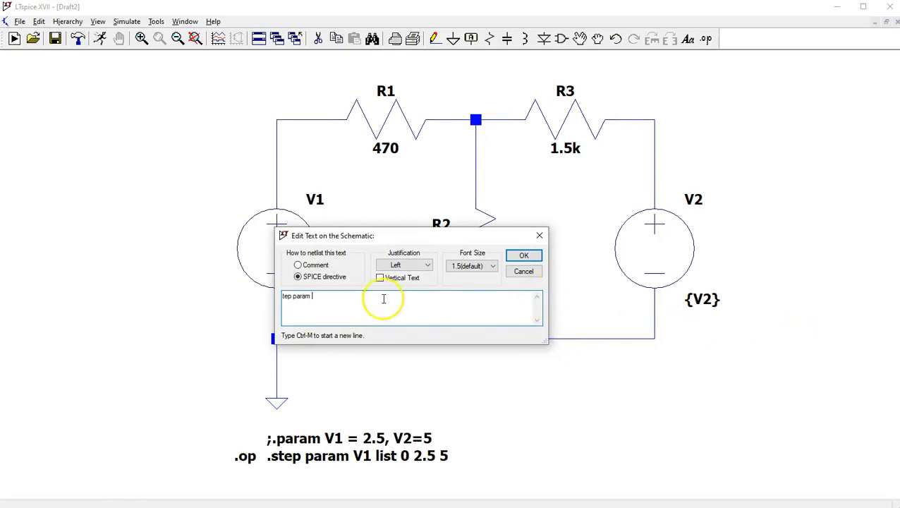
pyautogui.click(347, 305)
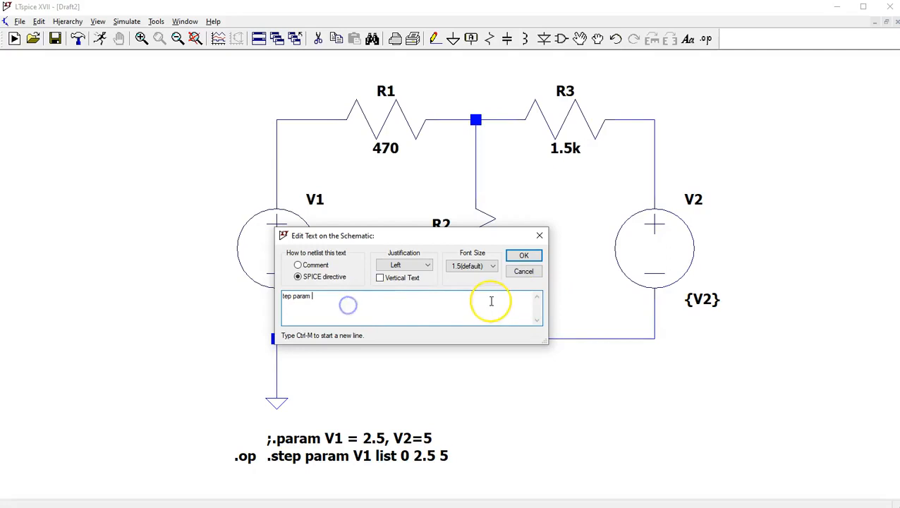
pyautogui.press('BackSpace')
pyautogui.press('BackSpace')
pyautogui.press('BackSpace')
pyautogui.press('BackSpace')
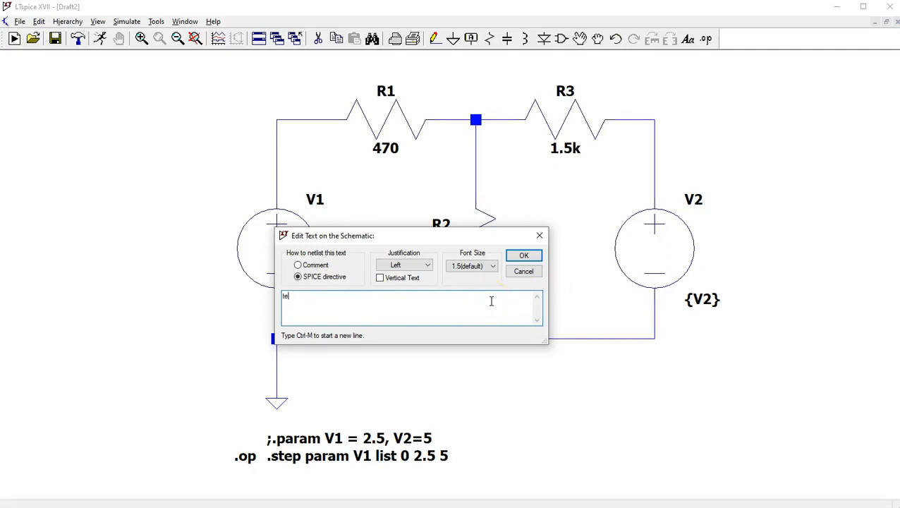
pyautogui.click(523, 271)
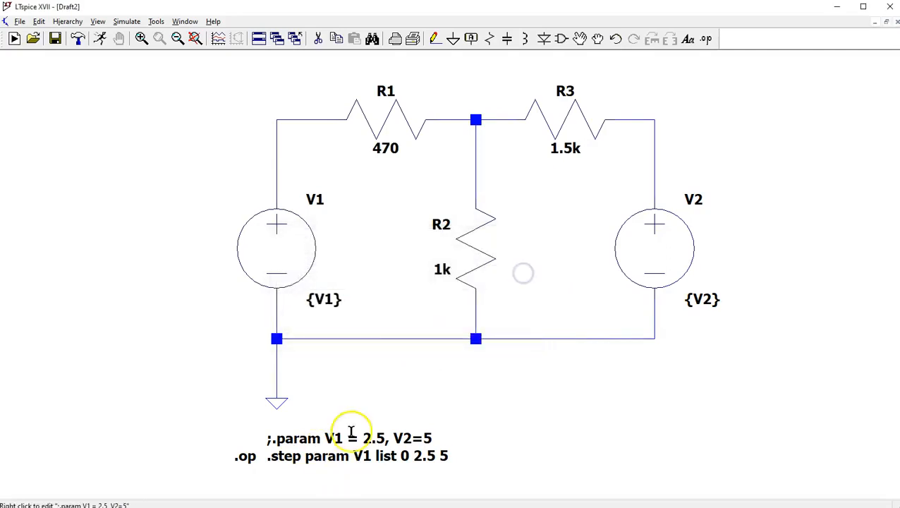
# Extend the directive text with a new line ".step param V2 list 0 2.5 5.0" below the V1 step line.
pyautogui.rightClick(327, 459)
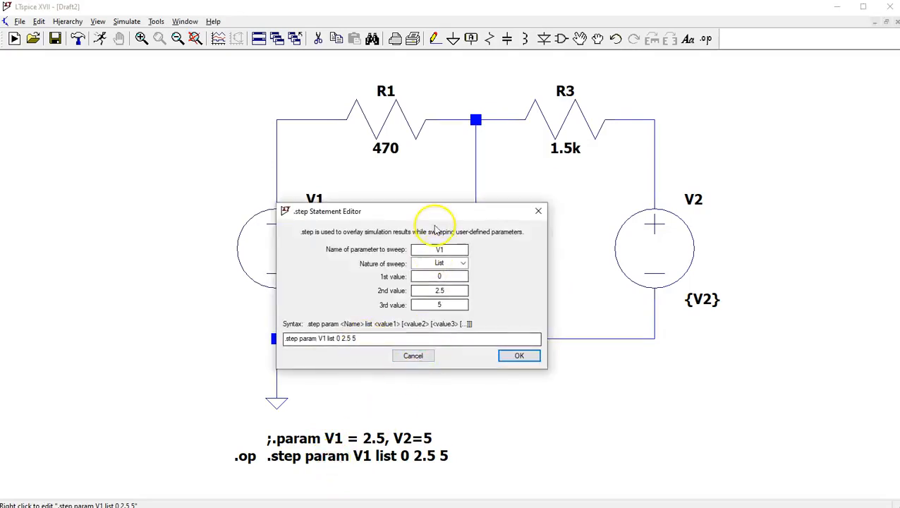
pyautogui.click(419, 357)
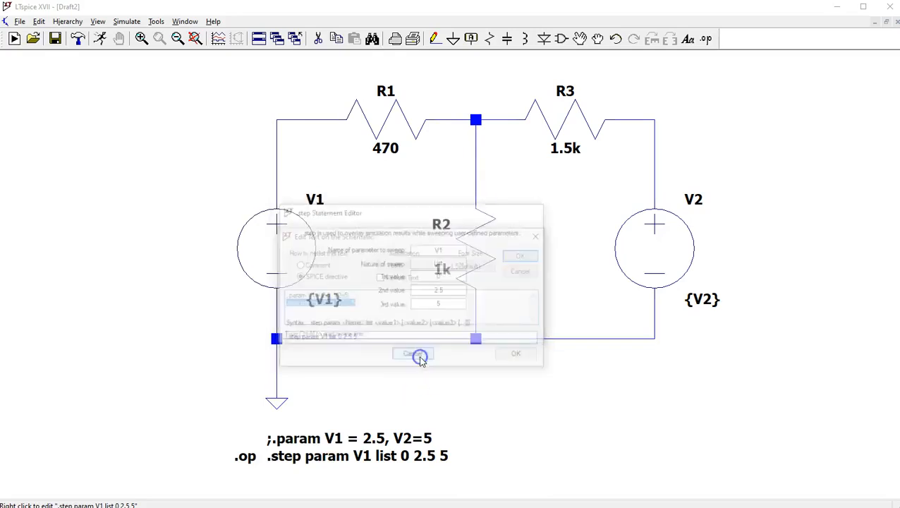
pyautogui.click(368, 312)
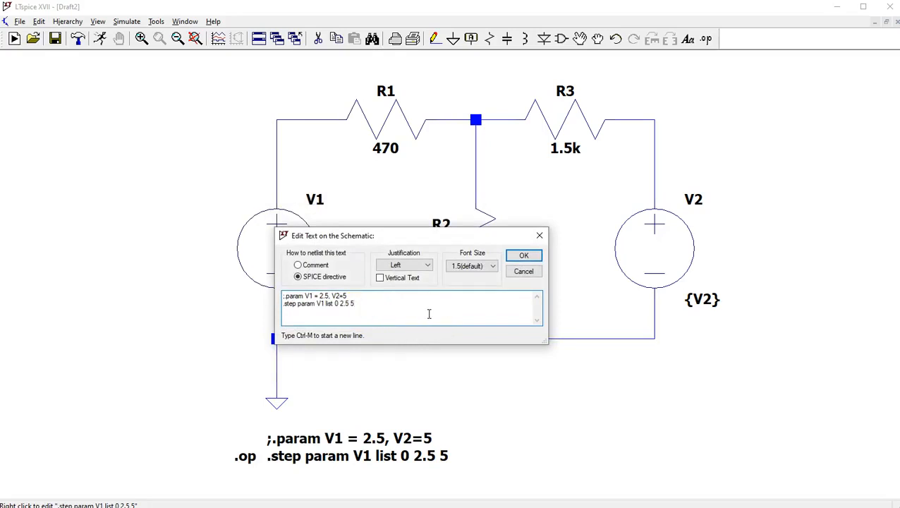
pyautogui.hotkey('ctrl', 'm')
pyautogui.write('.step param V2 list 0 2.5 5.0')
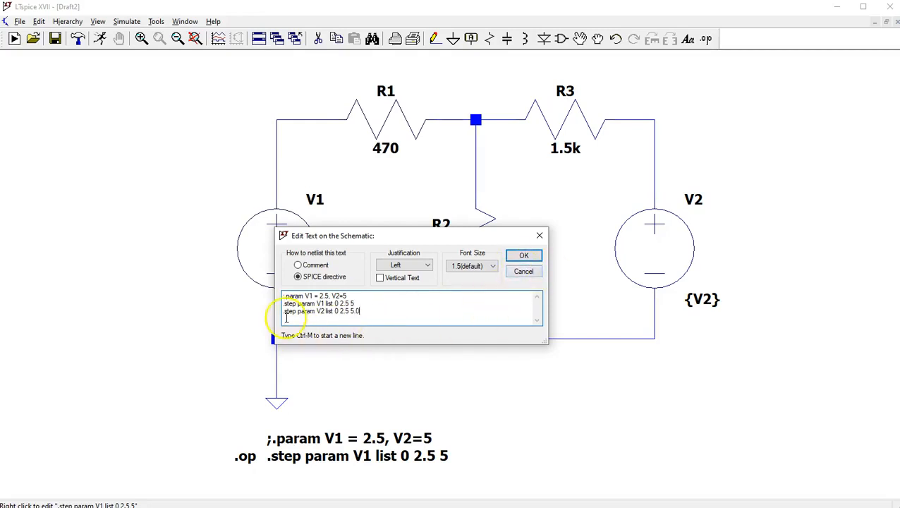
pyautogui.click(536, 258)
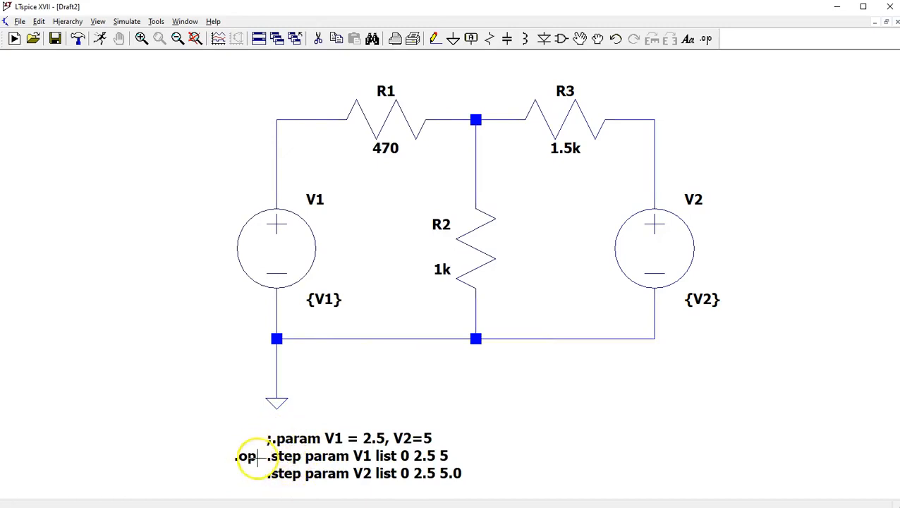
# Move the .op directive to just above the commented .param line, beneath the ground symbol.
pyautogui.click(588, 44)
pyautogui.click(243, 457)
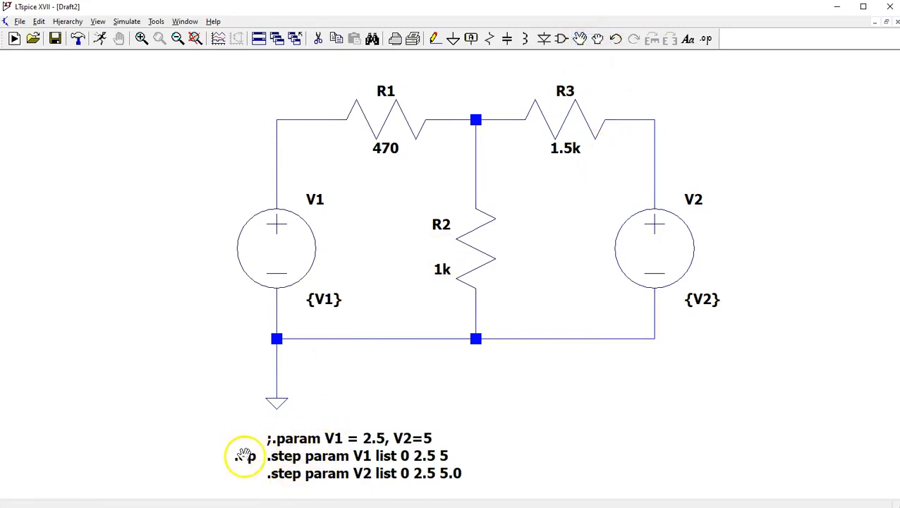
pyautogui.click(271, 417)
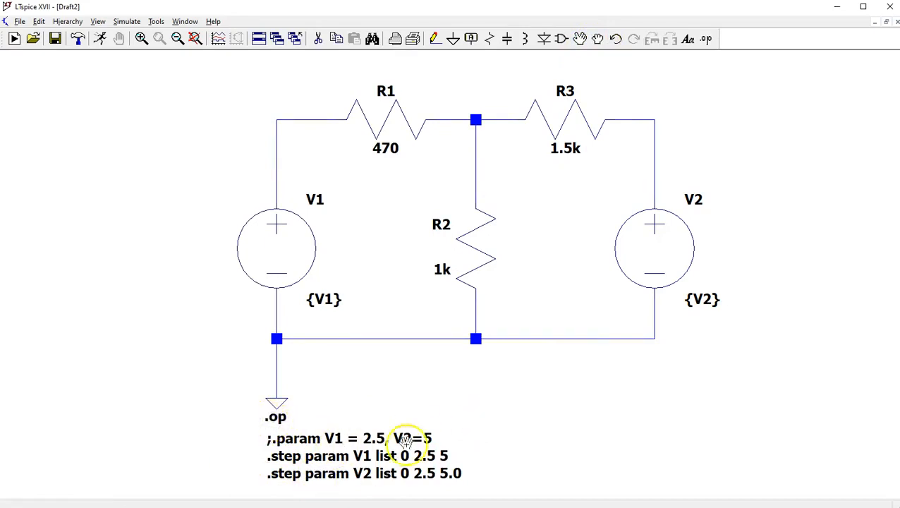
pyautogui.press('Escape')
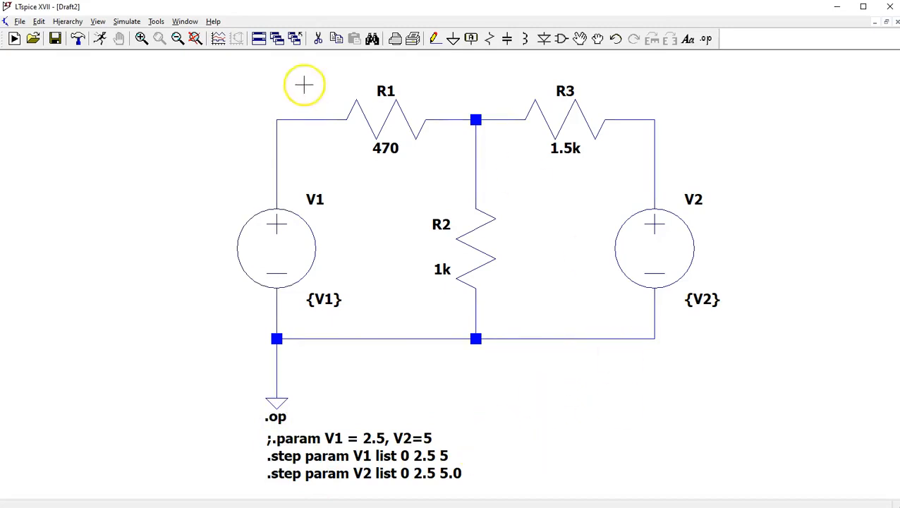
# Run the simulation and review the parameter steps in the SPICE error log.
pyautogui.click(99, 39)
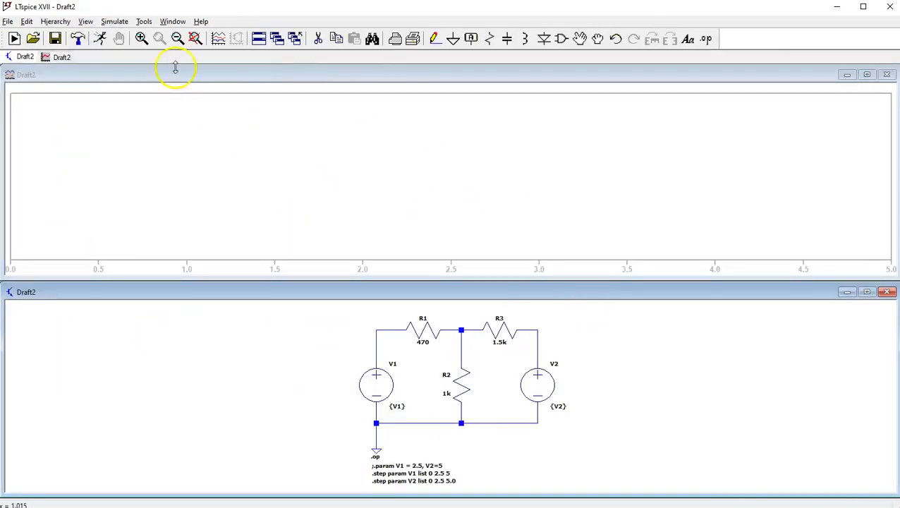
pyautogui.click(85, 22)
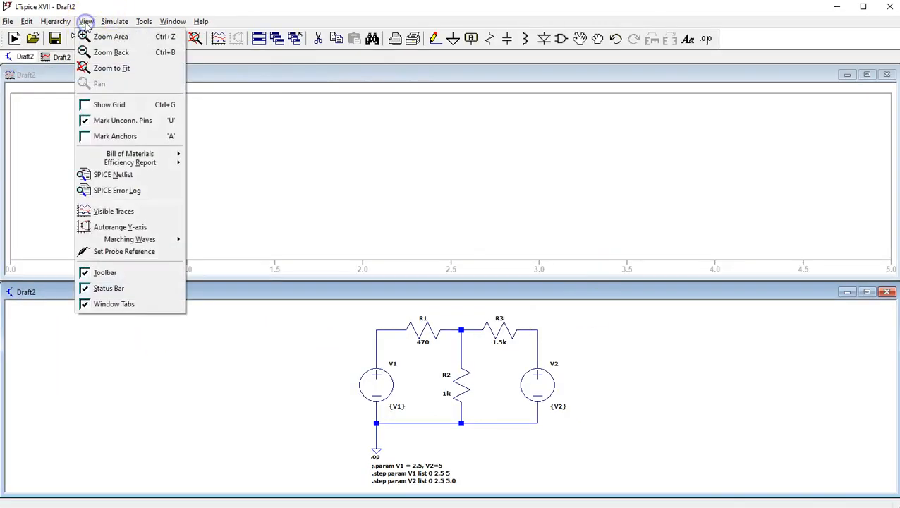
pyautogui.click(111, 192)
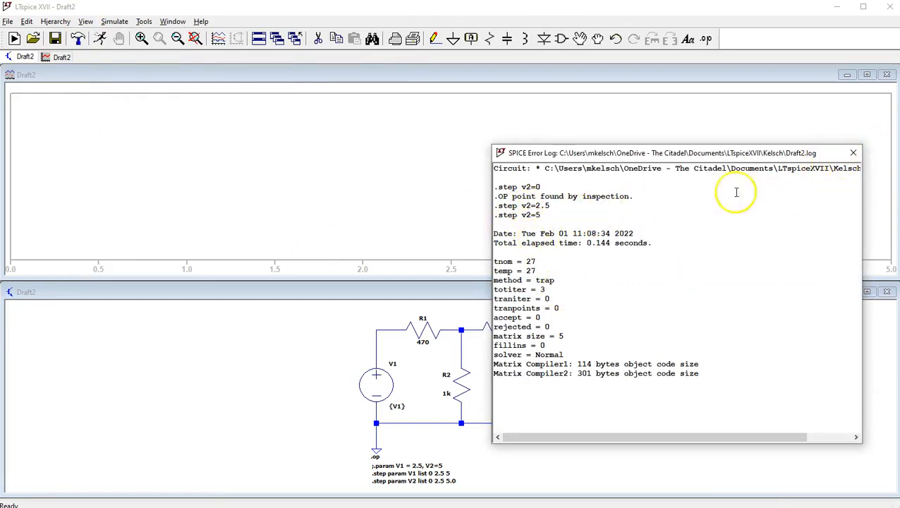
pyautogui.click(852, 152)
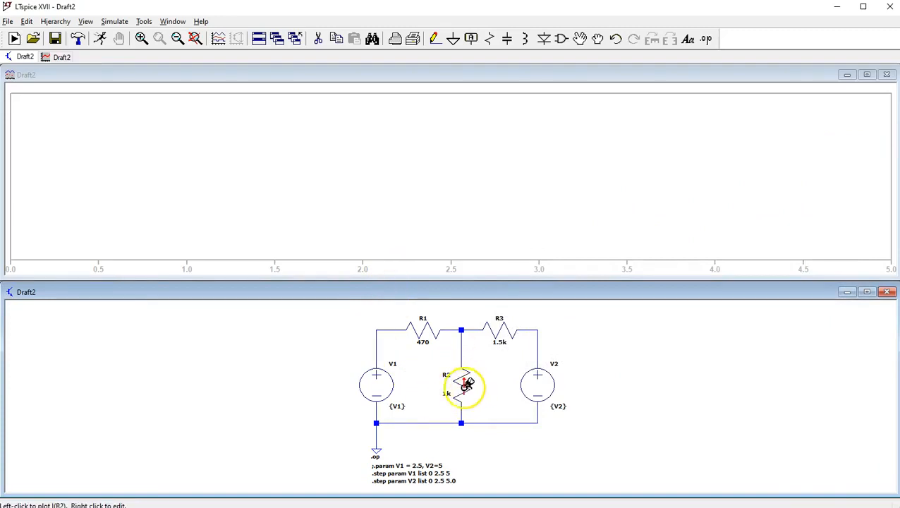
# Plot the current through resistor R2.
pyautogui.click(461, 385)
pyautogui.click(463, 383)
pyautogui.click(465, 382)
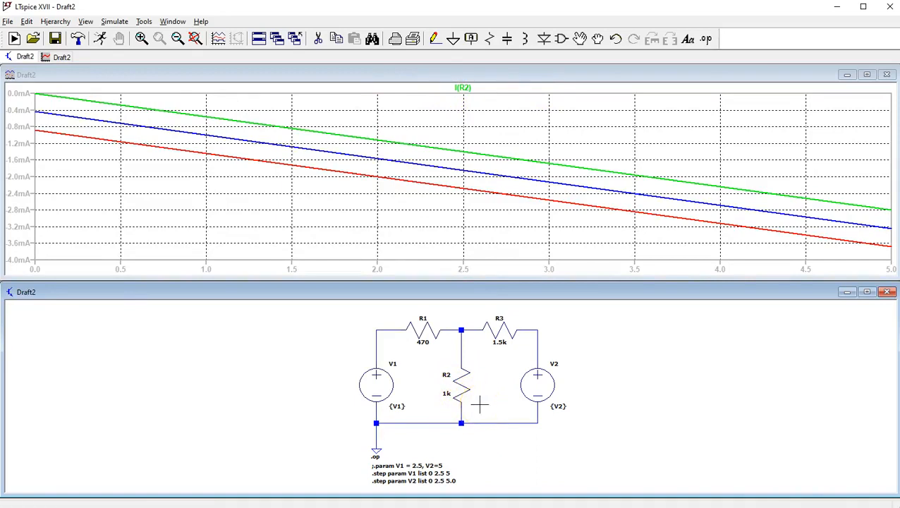
# Attach a cursor to the R2 current trace and change its expression to -I(R2).
pyautogui.click(458, 87)
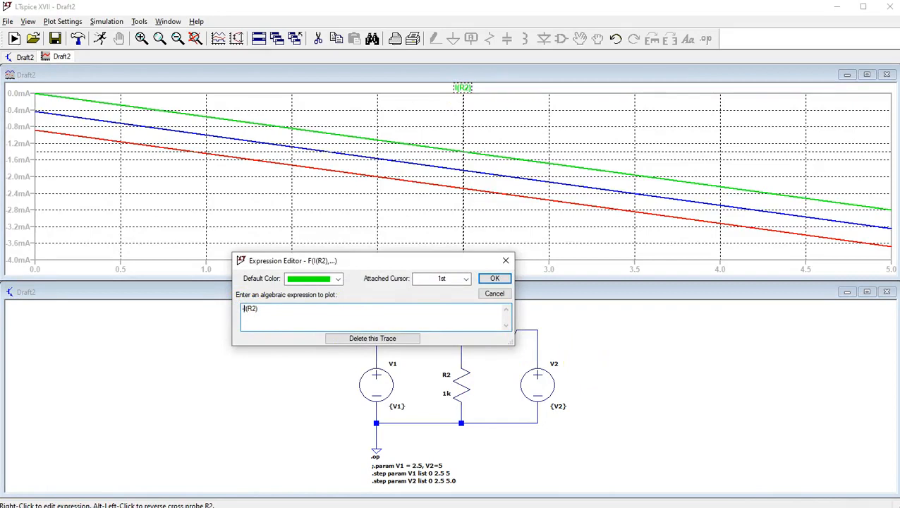
pyautogui.click(485, 282)
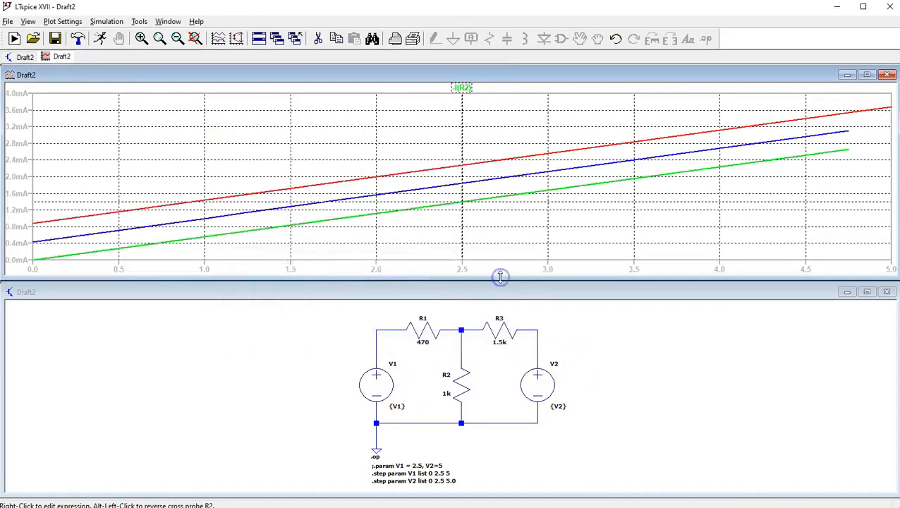
# Check which V2 step the first cursor on the -I(R2) plot belongs to.
pyautogui.click(759, 368)
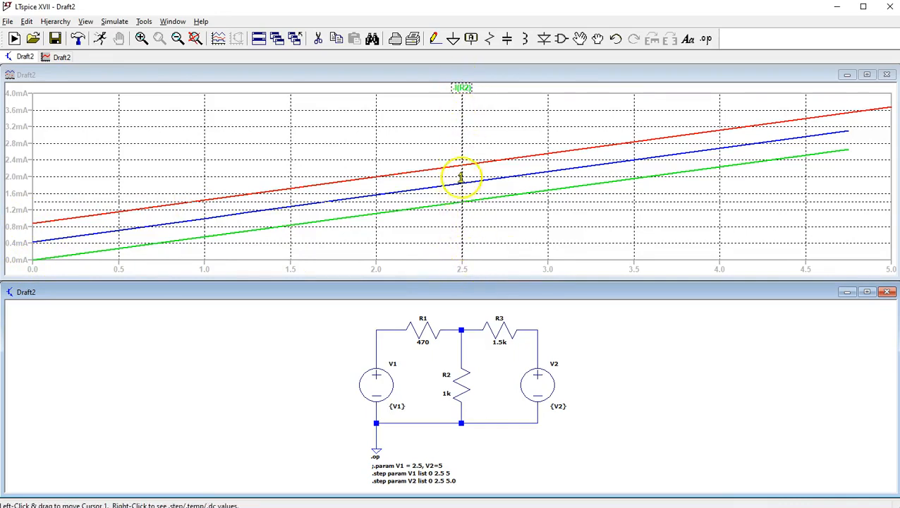
pyautogui.rightClick(465, 202)
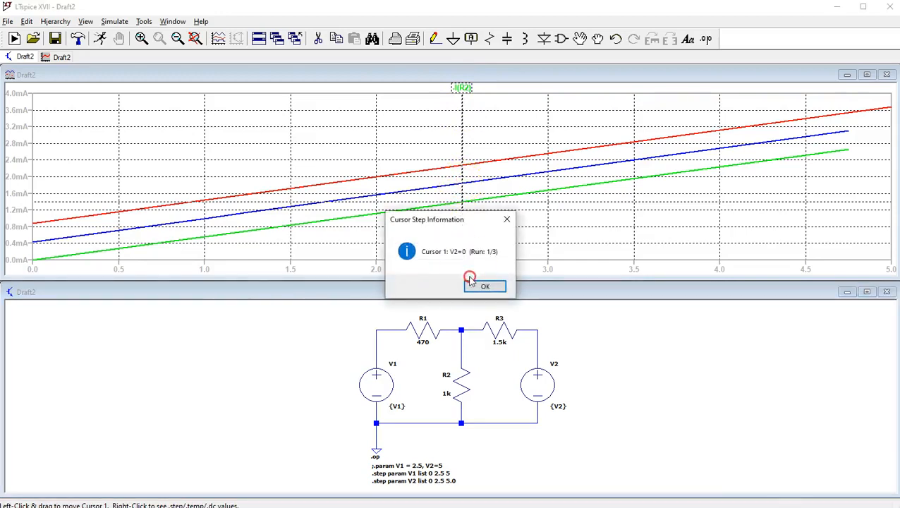
pyautogui.click(487, 287)
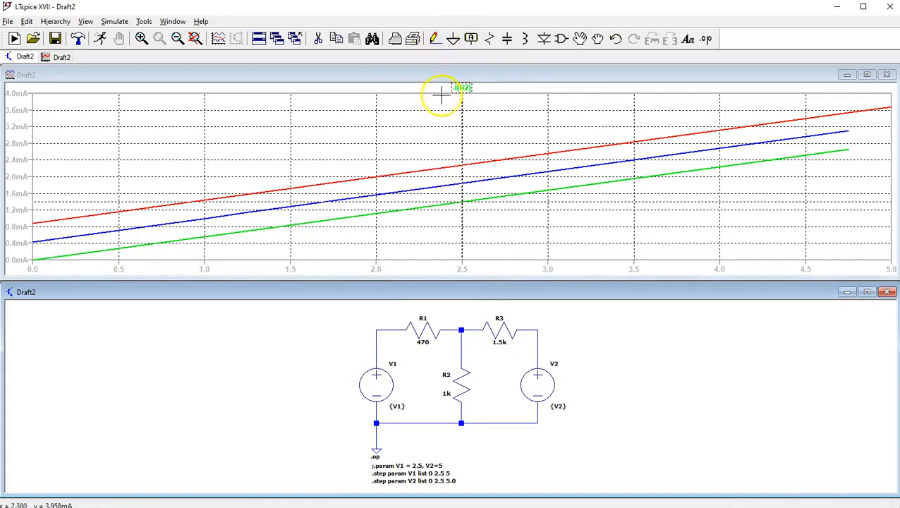
# Set the attached cursor of the -I(R2) trace to 2nd.
pyautogui.rightClick(462, 88)
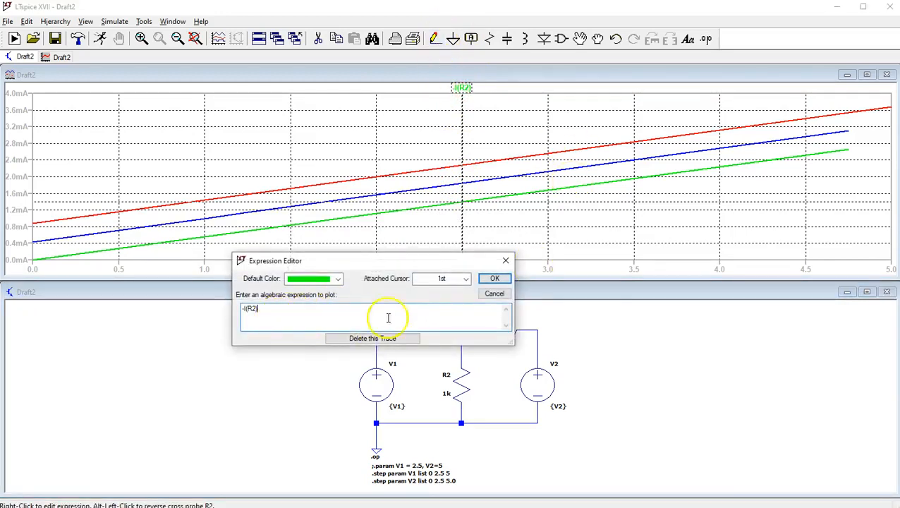
pyautogui.click(465, 279)
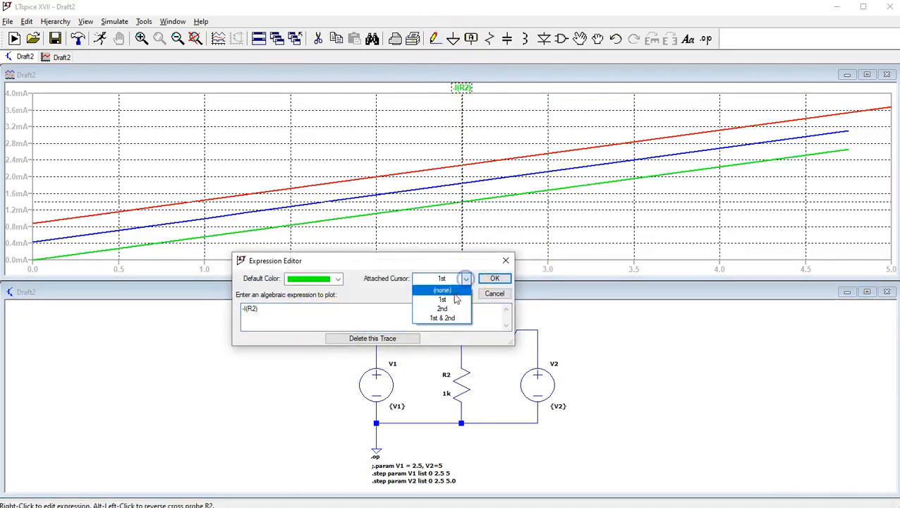
pyautogui.click(446, 309)
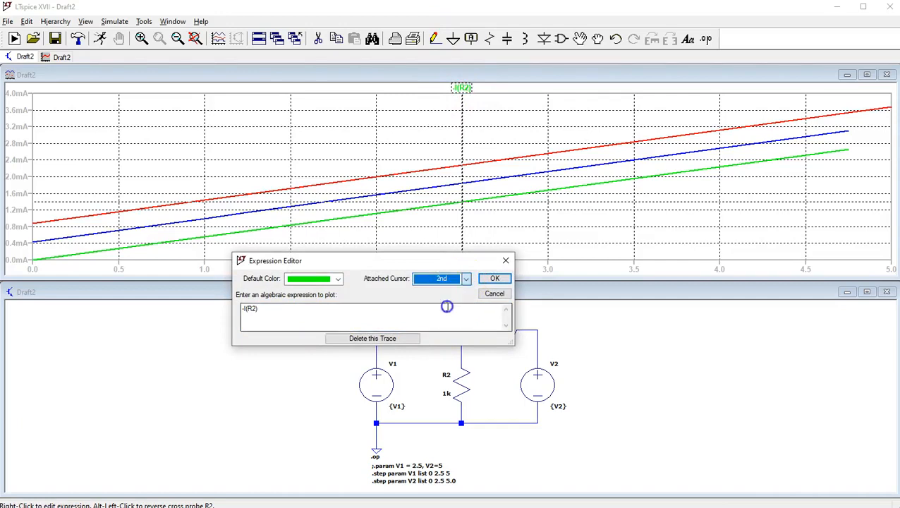
pyautogui.click(491, 278)
pyautogui.click(460, 226)
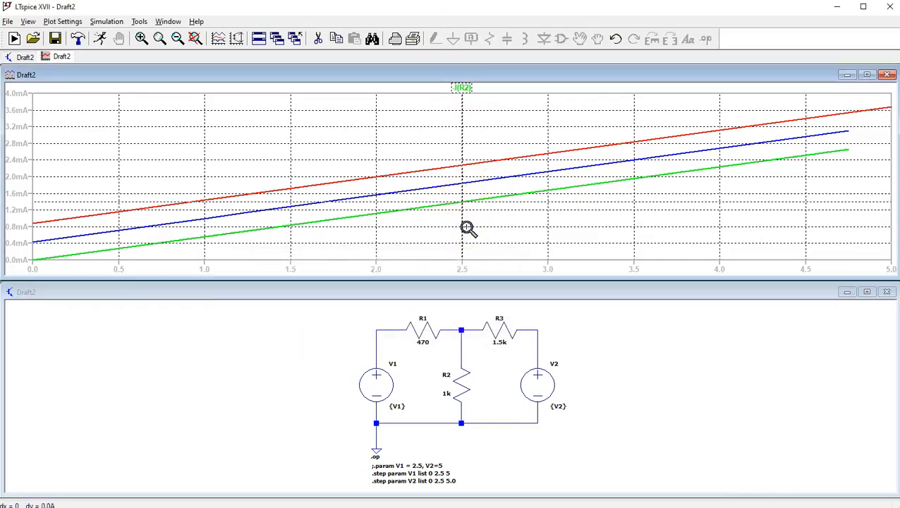
# Place cursor 2 on the -I(R2) trace at about 2.5 on the horizontal axis and check which V2 step it belongs to.
pyautogui.moveTo(463, 228); pyautogui.dragTo(442, 230)
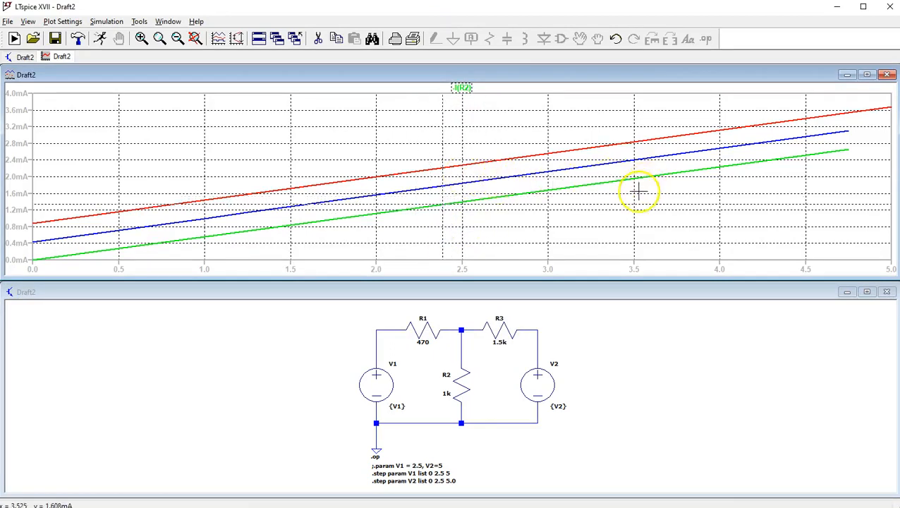
pyautogui.rightClick(443, 229)
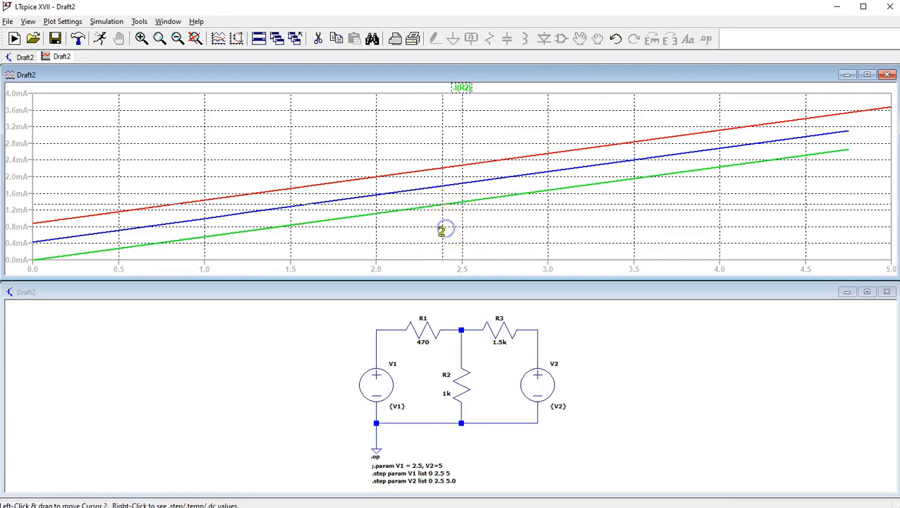
pyautogui.moveTo(442, 231); pyautogui.dragTo(463, 239)
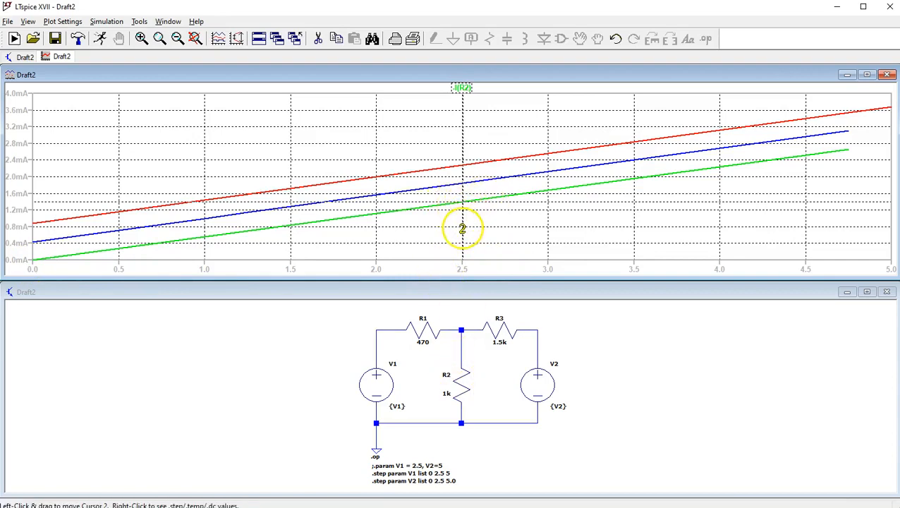
pyautogui.rightClick(462, 229)
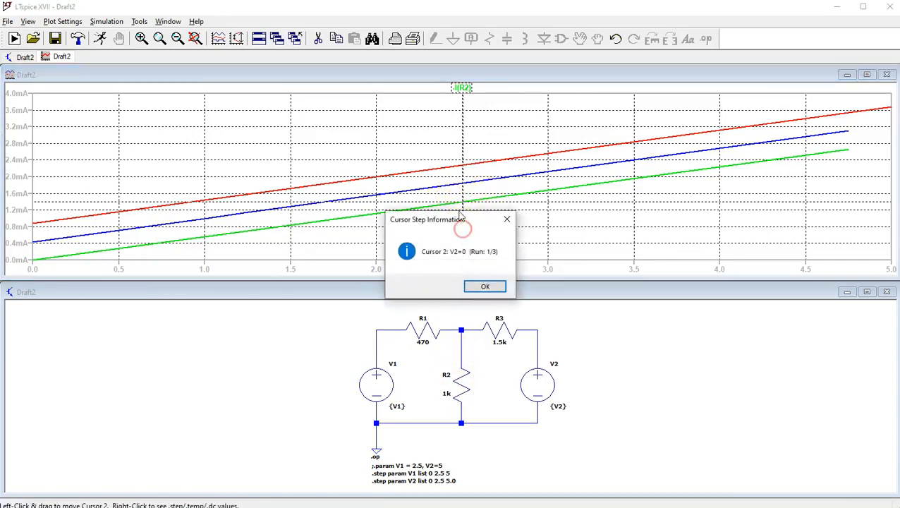
pyautogui.click(482, 287)
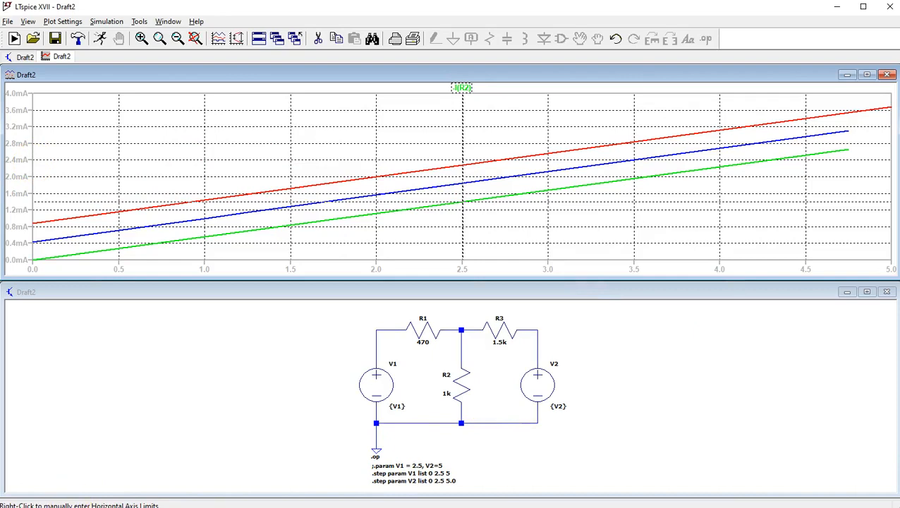
# Bring the cursor readout window over the plot area and read the -I(R2) current with cursor 2 at about 2.5.
pyautogui.moveTo(340, 310); pyautogui.dragTo(729, 233)
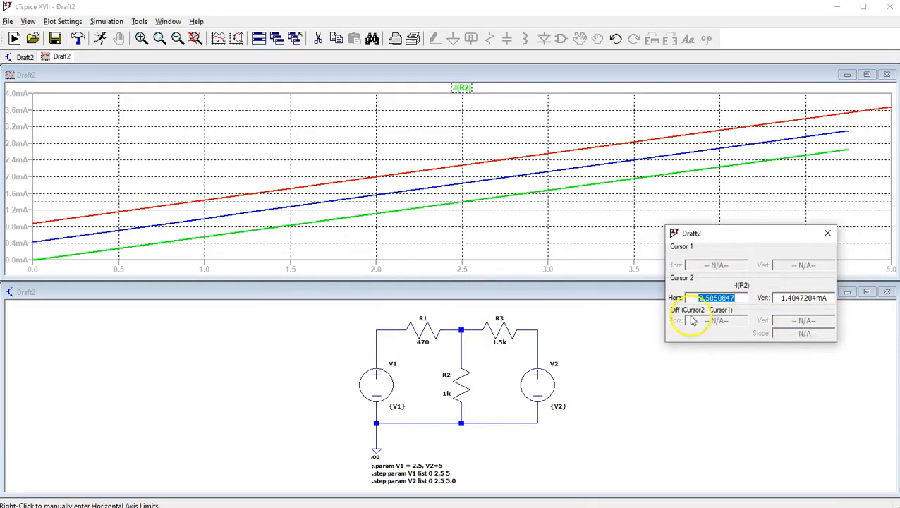
pyautogui.click(463, 224)
pyautogui.moveTo(463, 224)
pyautogui.mouseDown()
pyautogui.moveTo(406, 239)
pyautogui.moveTo(466, 229)
pyautogui.moveTo(440, 237)
pyautogui.moveTo(463, 239)
pyautogui.mouseUp()
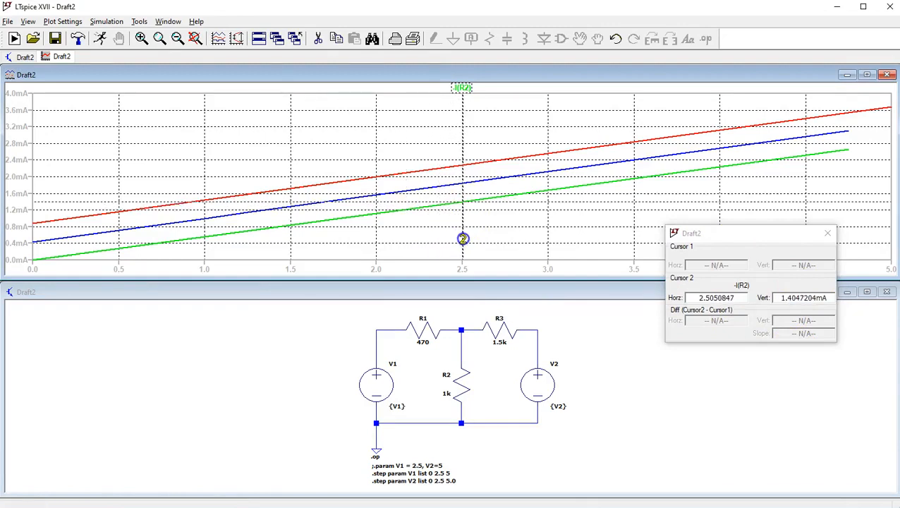